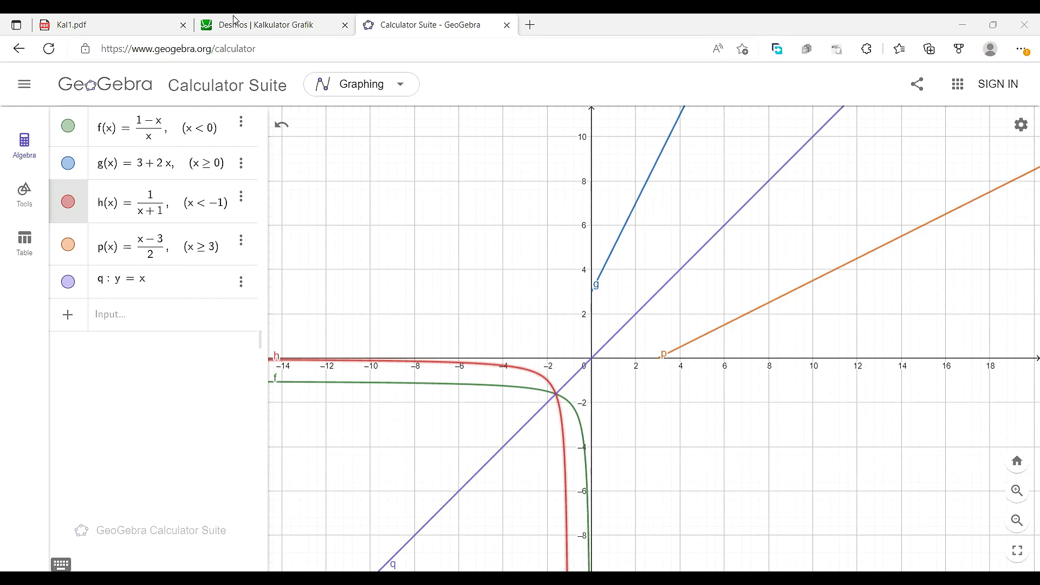
Switch to the attendance list Kal1.pdf and show the start of the student table on page 1
left_click(137, 18)
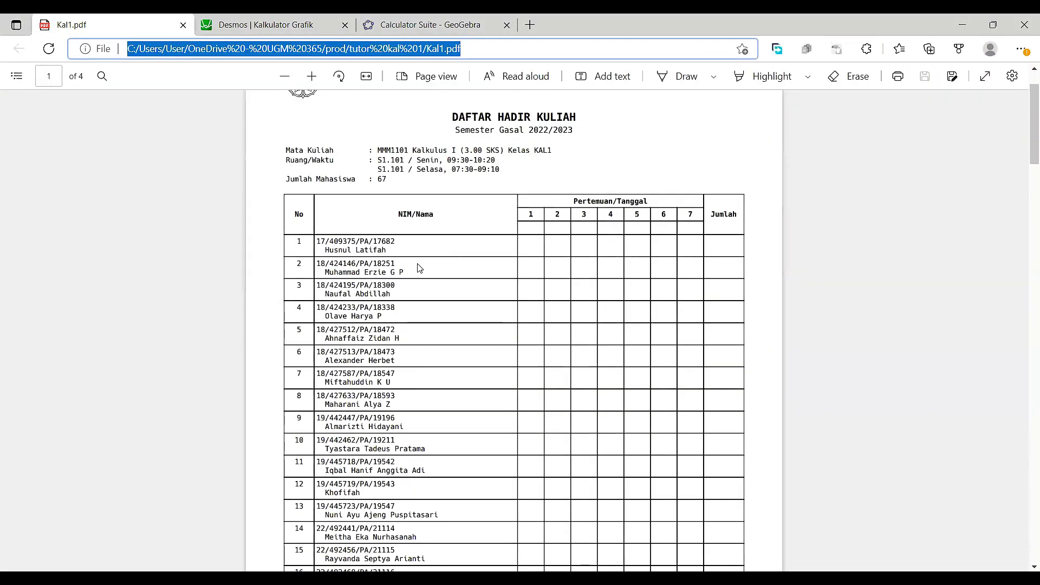
scroll(432, 301, "down", 2)
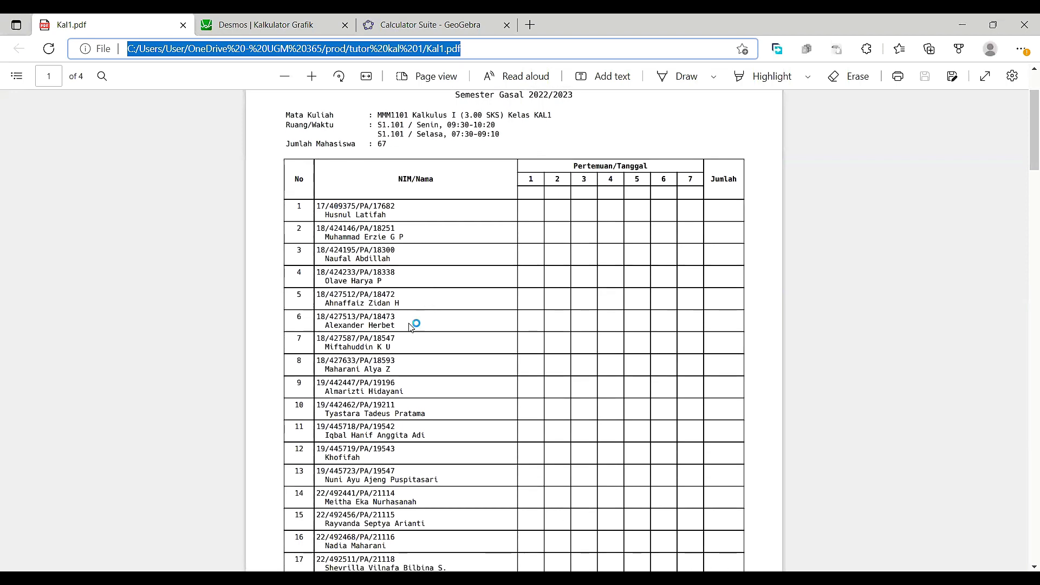
left_click(432, 280)
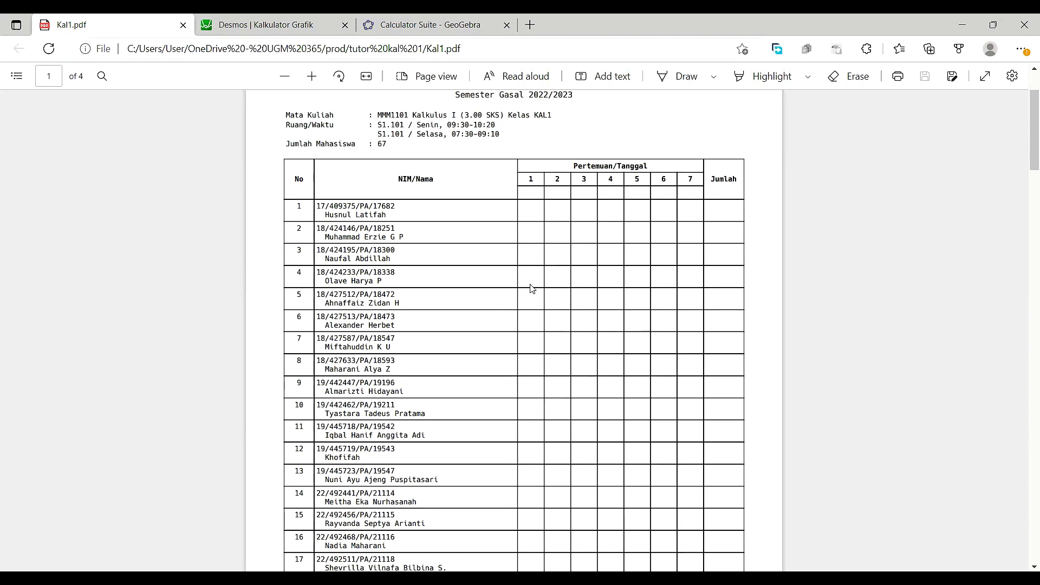
scroll(567, 168, "up", 1)
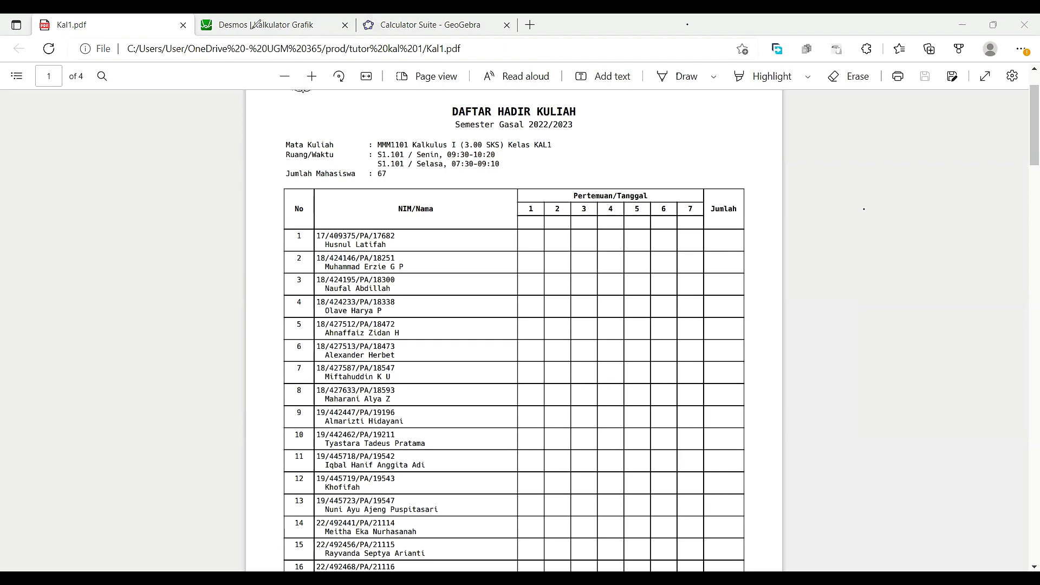
Activate the Draw pen for the PDF and set its colour to black
left_click(723, 35)
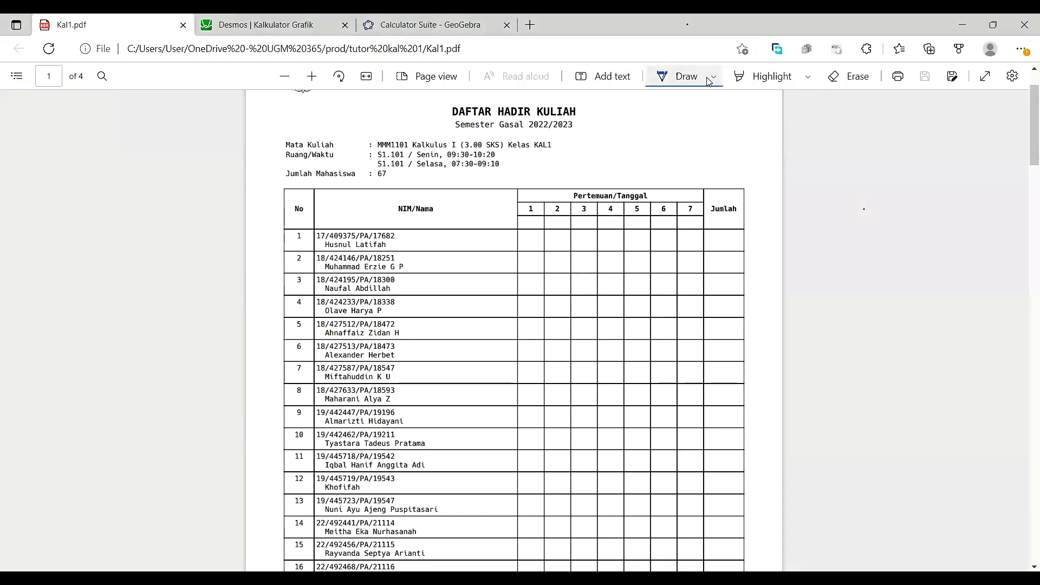
left_click(707, 78)
left_click(567, 127)
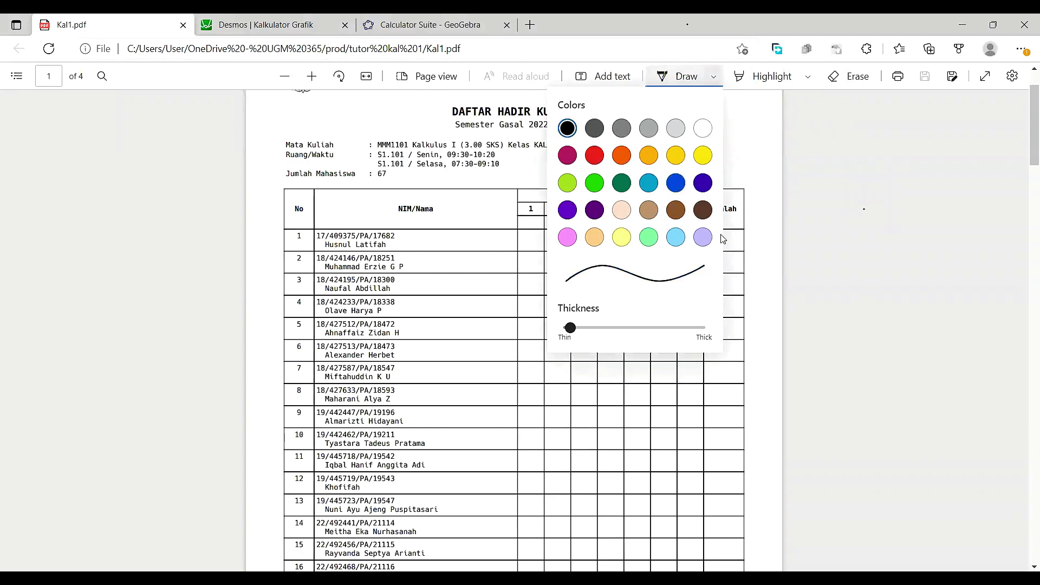
left_click(873, 270)
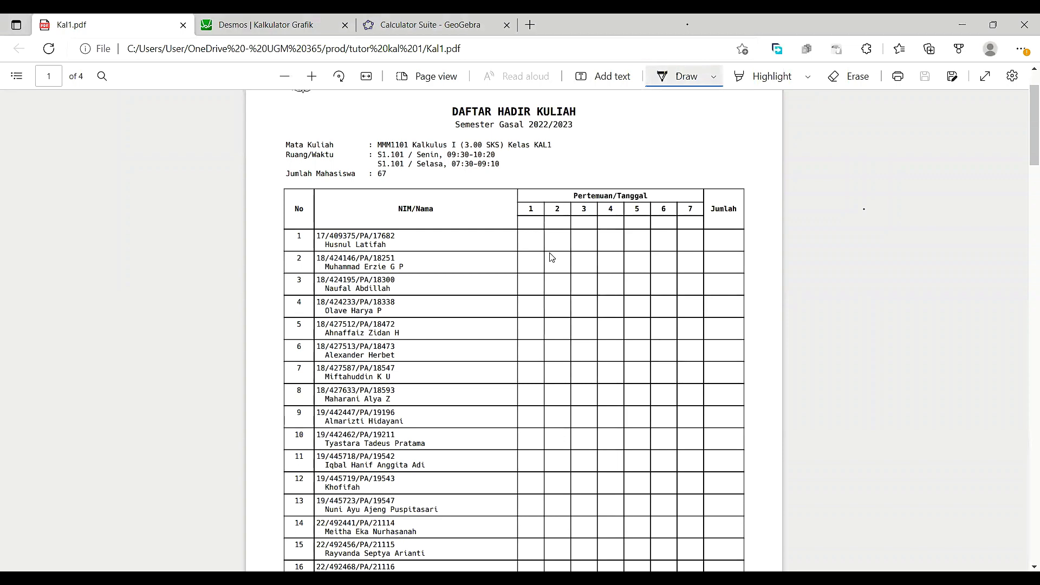
Draw check marks in the meeting 1 column for students number 1, 3, 4 and 12
mouse_move(523, 237)
left_mouse_down()
mouse_move(532, 245)
mouse_move(542, 232)
left_mouse_up()
left_click_drag(523, 283, 537, 277)
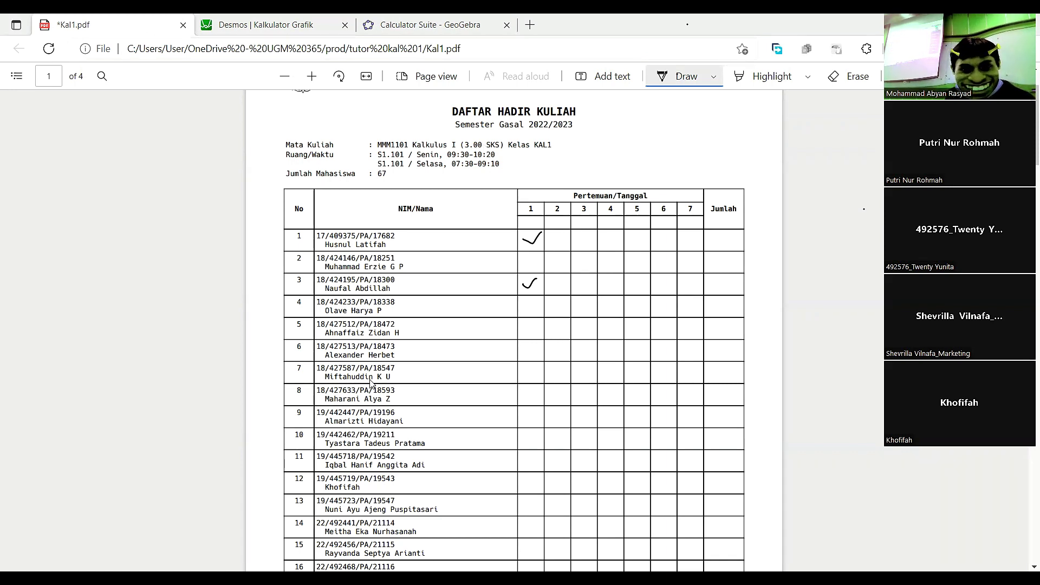
mouse_move(522, 304)
left_mouse_down()
mouse_move(530, 311)
mouse_move(541, 296)
left_mouse_up()
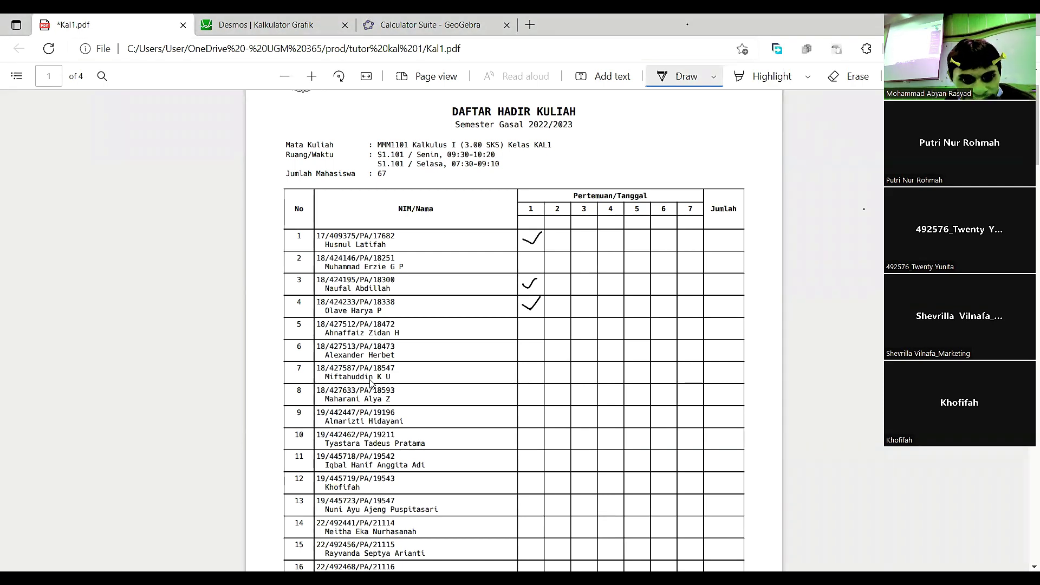
left_click_drag(530, 486, 537, 472)
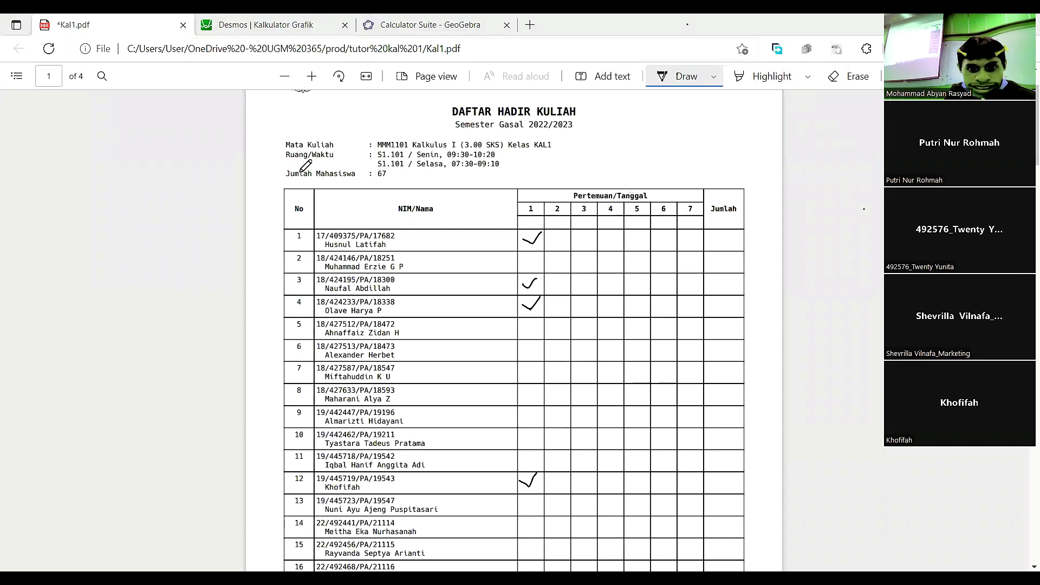
Draw check marks in the meeting 1 column for students number 8 and 13
scroll(531, 364, "down", 3)
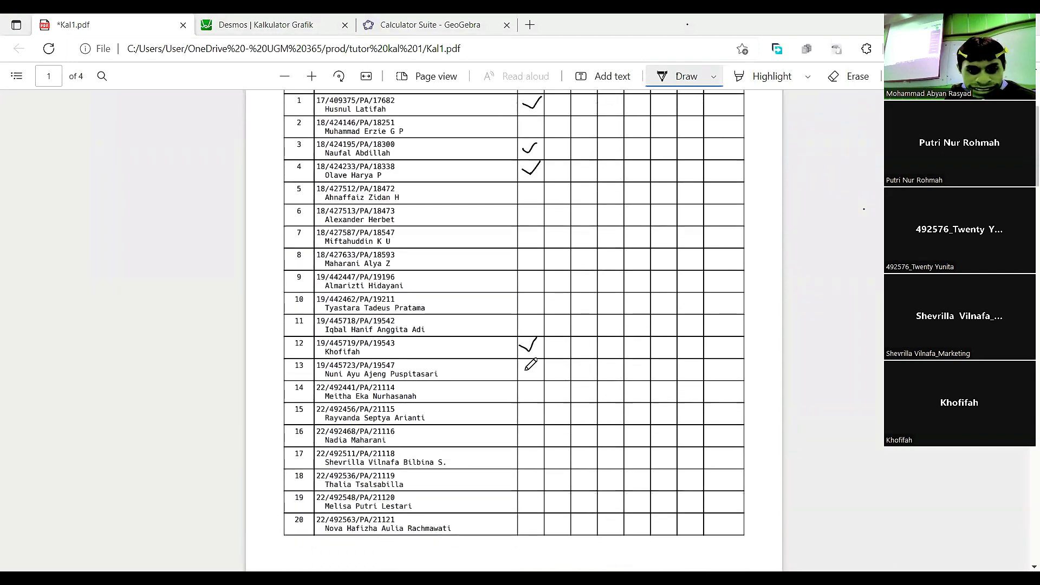
scroll(531, 365, "down", 3)
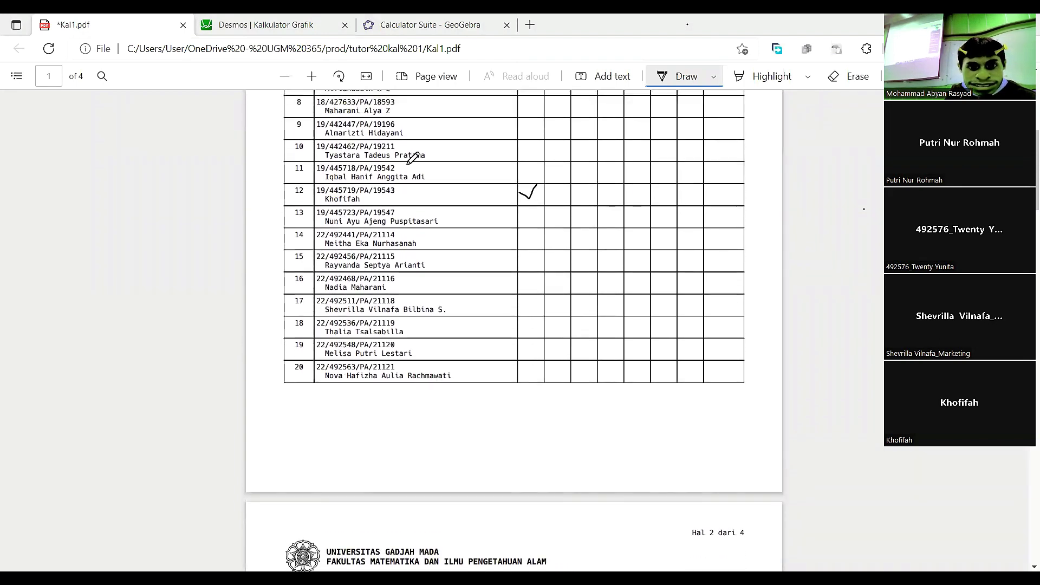
scroll(621, 172, "up", 4)
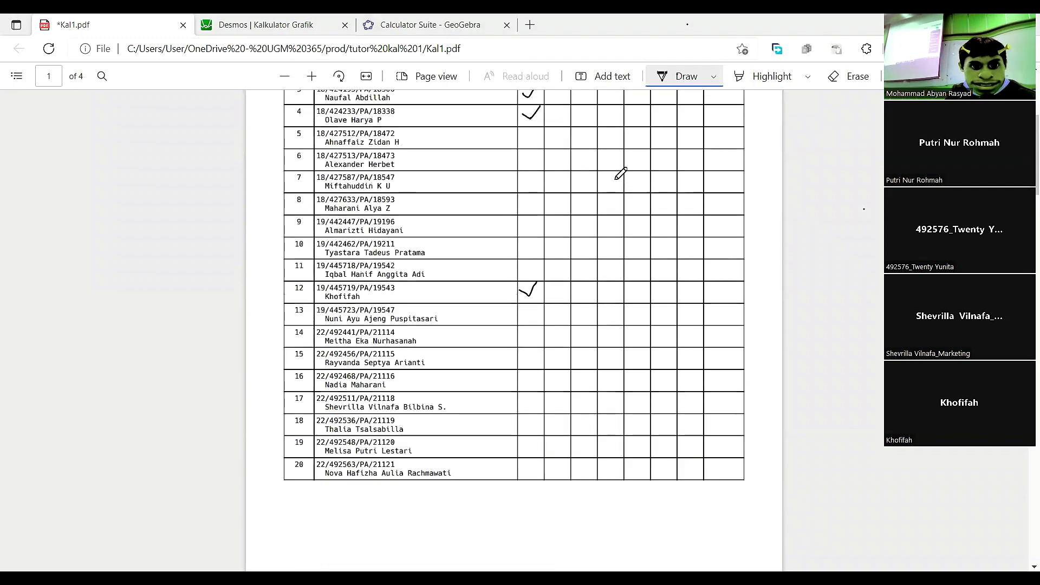
scroll(621, 172, "up", 1)
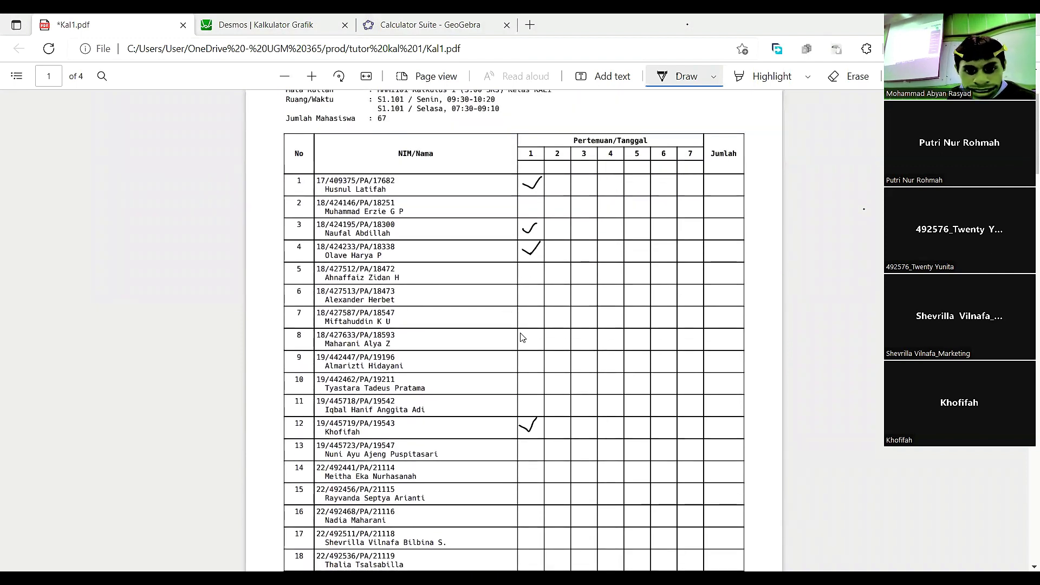
left_click_drag(523, 335, 540, 332)
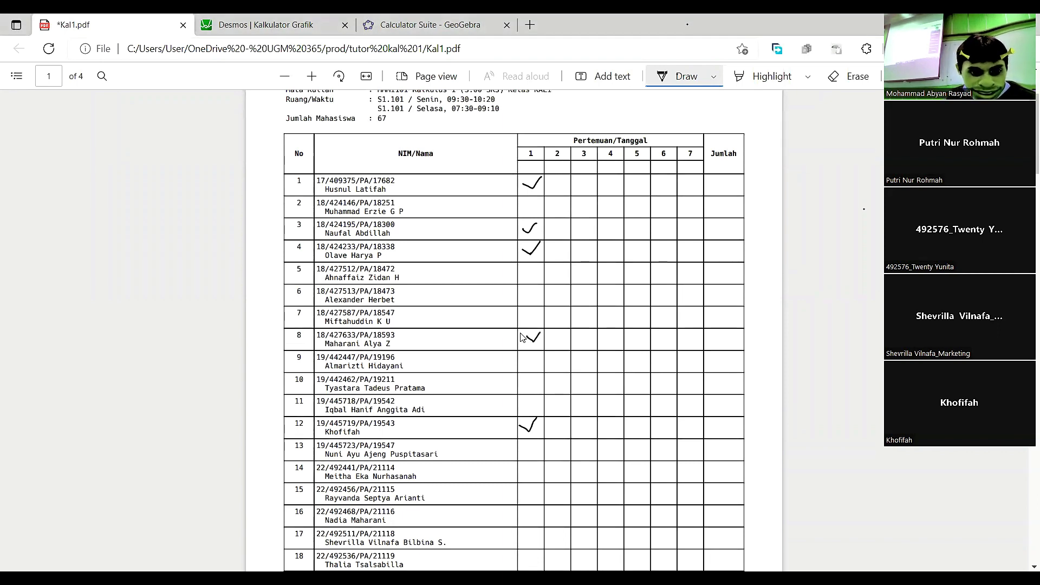
left_click_drag(530, 450, 538, 440)
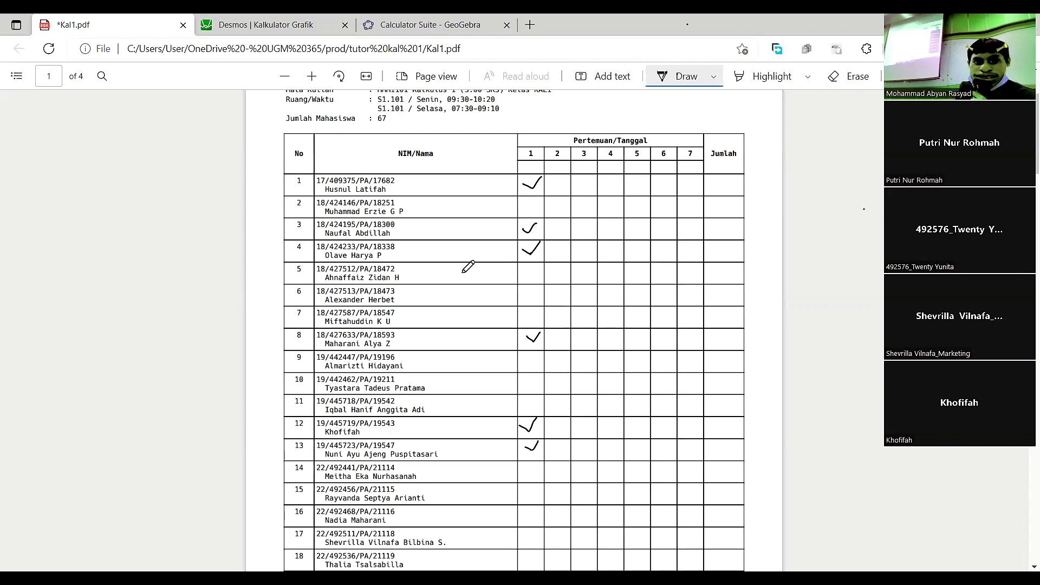
Draw a check mark in the meeting 1 column for each student from number 14 to 20
scroll(467, 263, "down", 2)
scroll(467, 266, "down", 1)
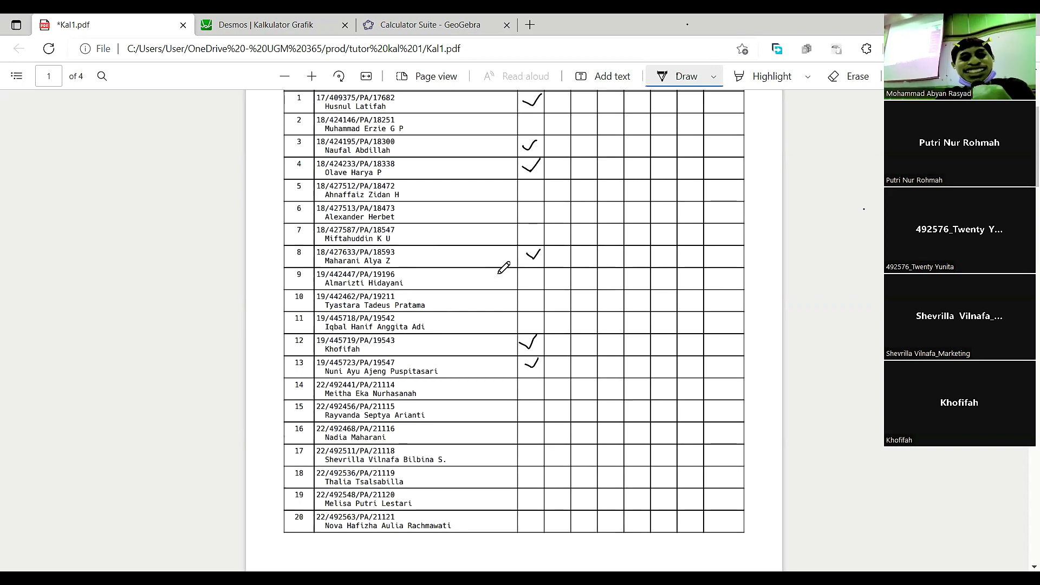
scroll(436, 242, "down", 1)
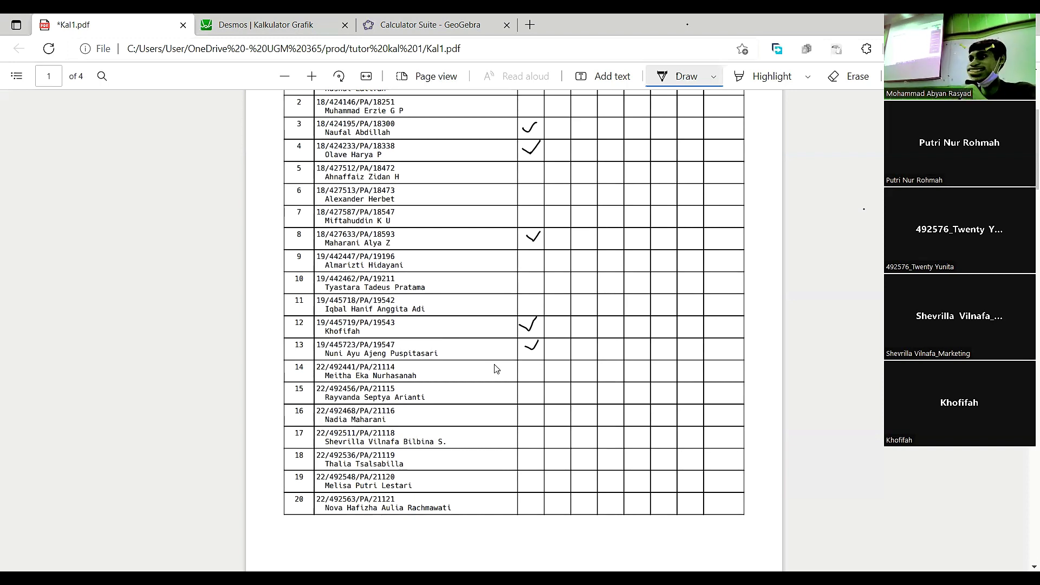
left_click_drag(527, 370, 540, 361)
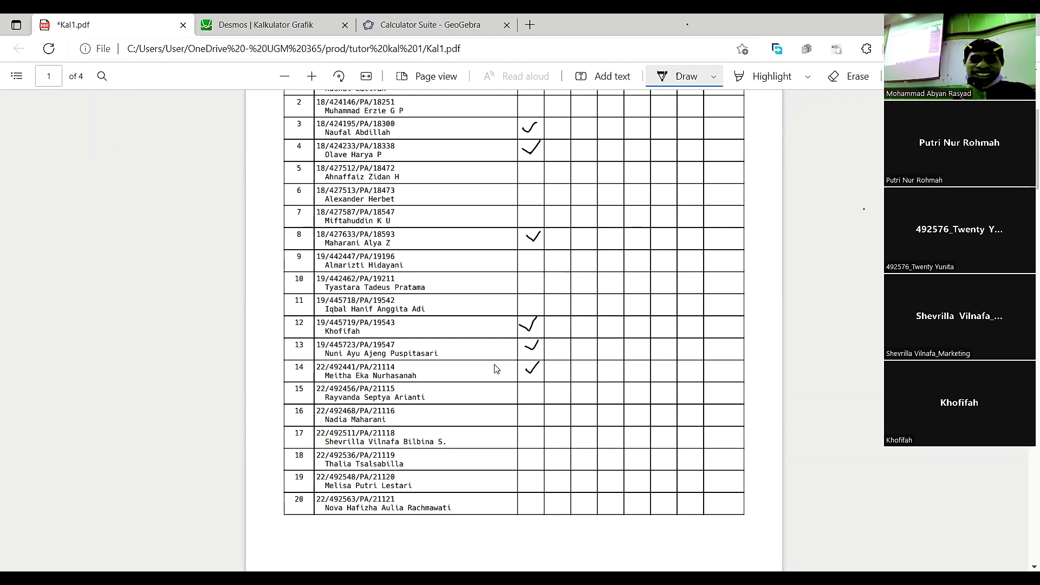
left_click_drag(525, 391, 537, 385)
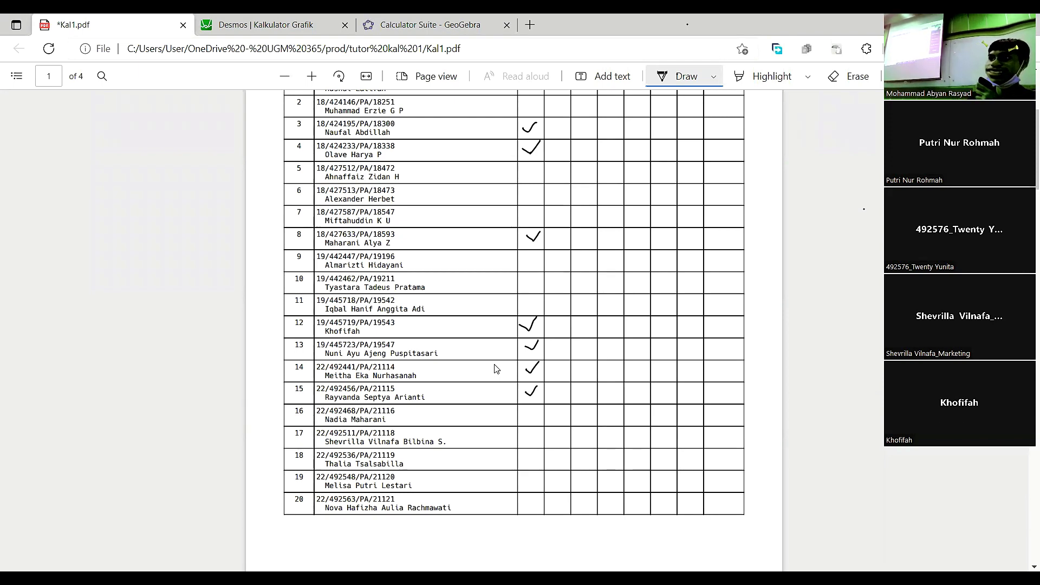
left_click_drag(525, 412, 541, 407)
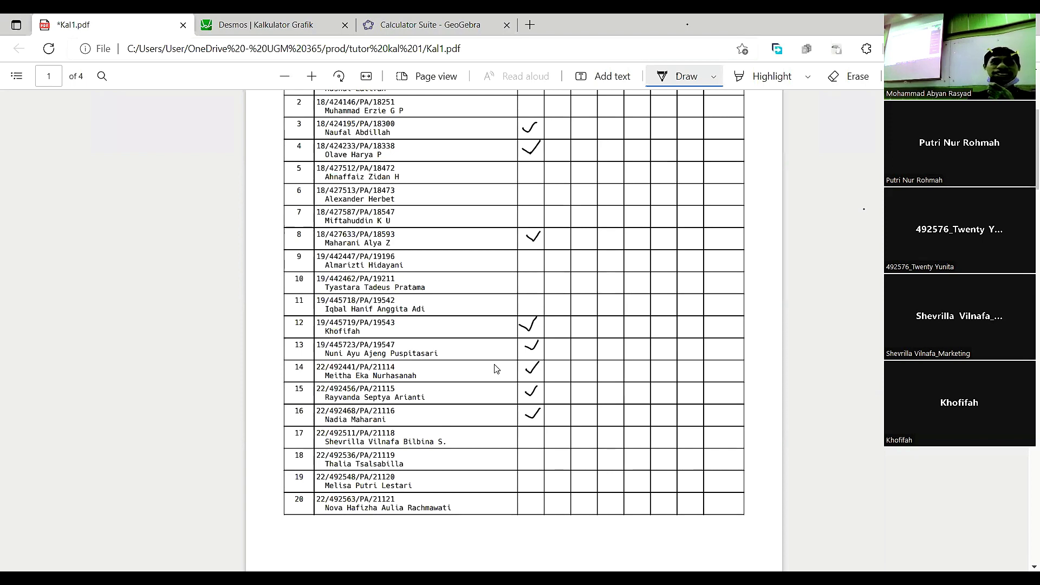
left_click_drag(528, 438, 537, 428)
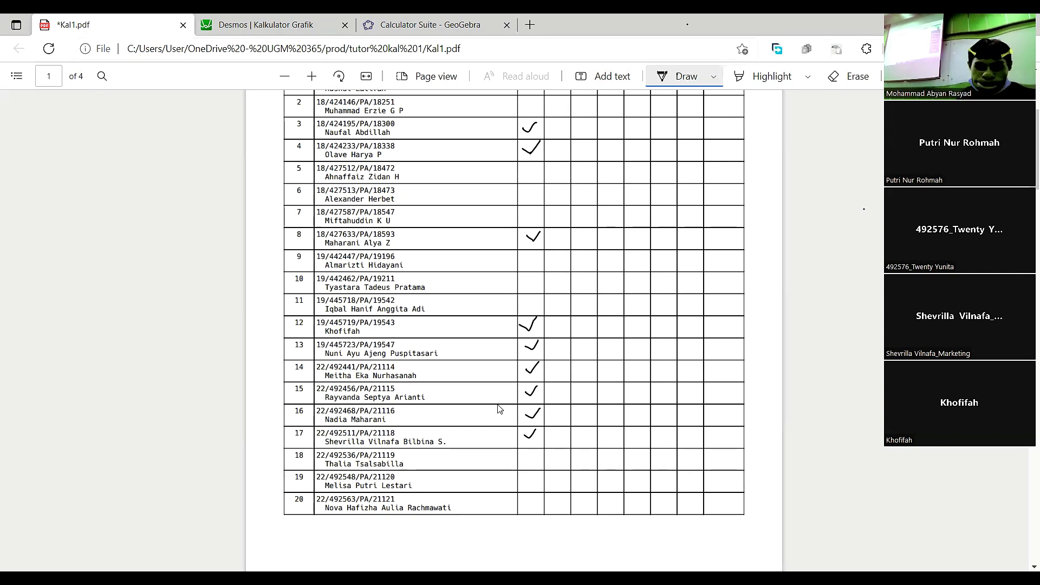
left_click_drag(531, 462, 539, 452)
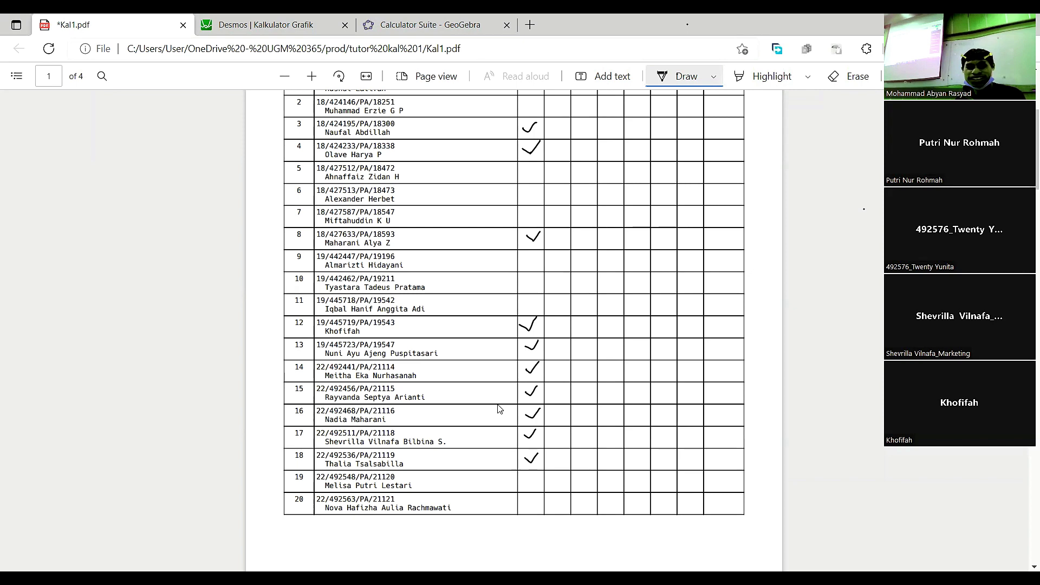
left_click_drag(522, 478, 537, 472)
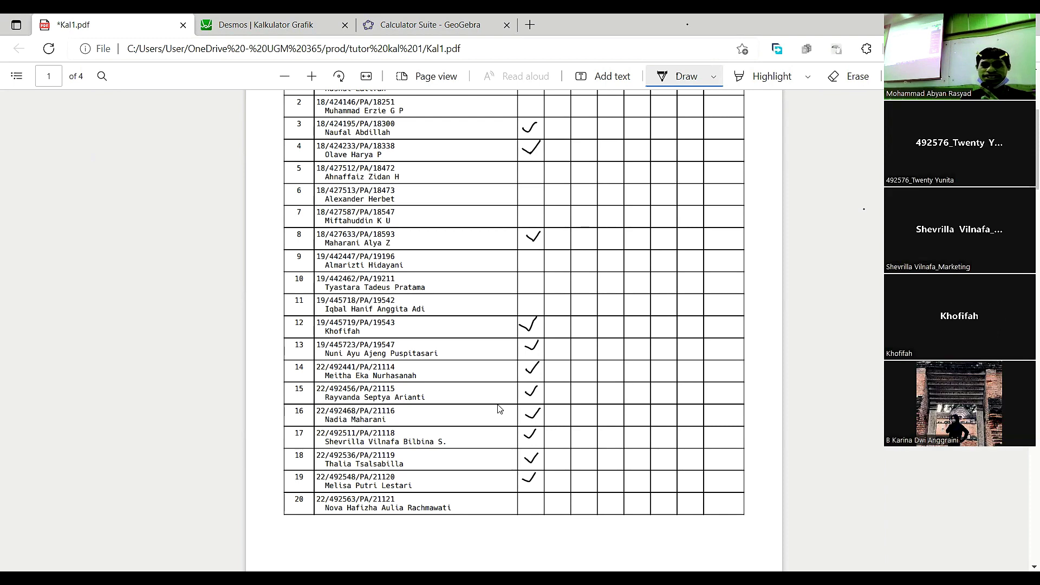
left_click_drag(529, 503, 535, 490)
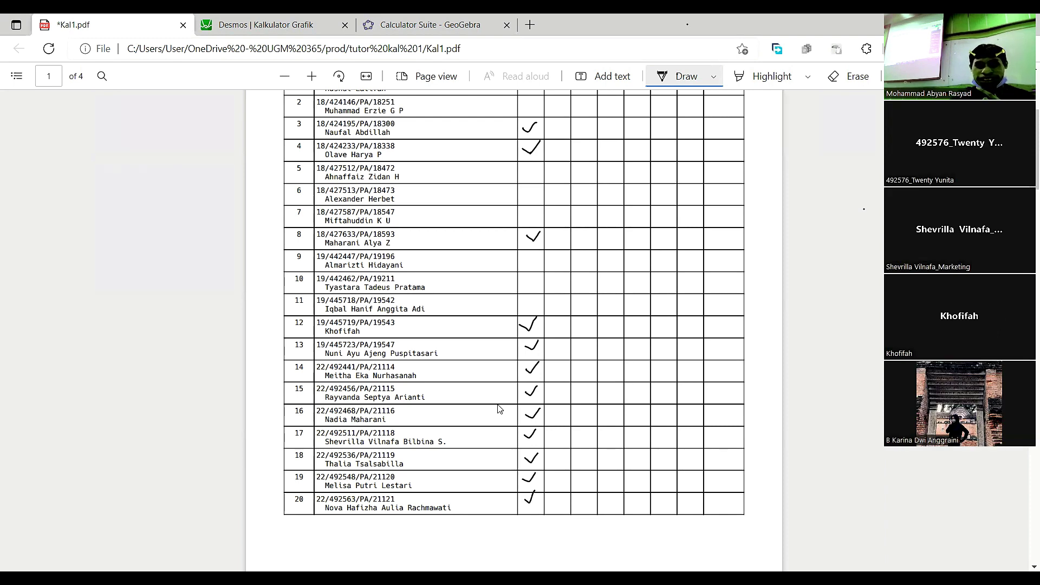
On page 2, draw a check mark in the meeting 1 column for each student from number 21 to 24
scroll(453, 331, "down", 8)
scroll(453, 332, "down", 3)
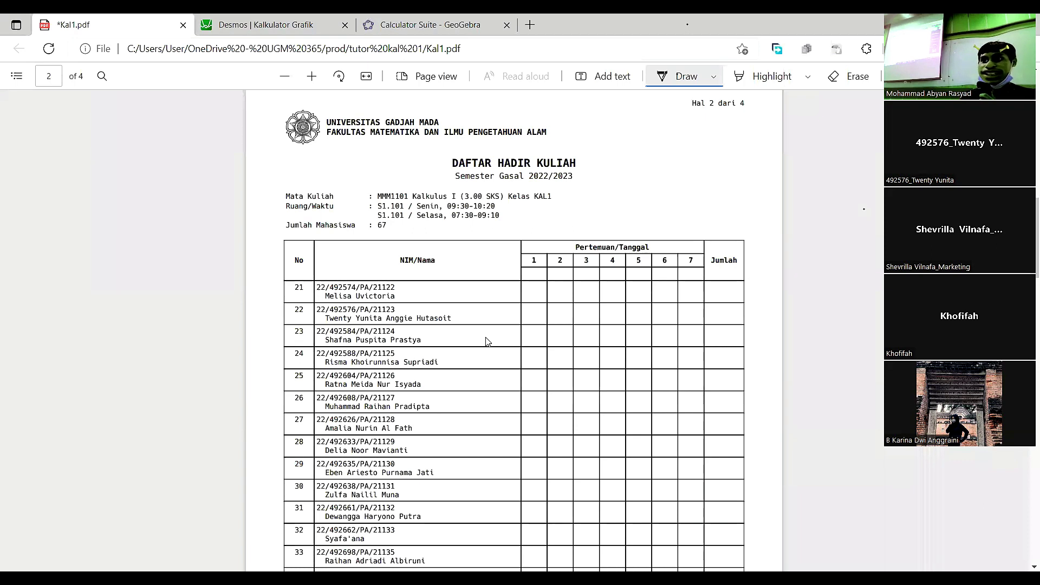
left_click_drag(527, 291, 539, 289)
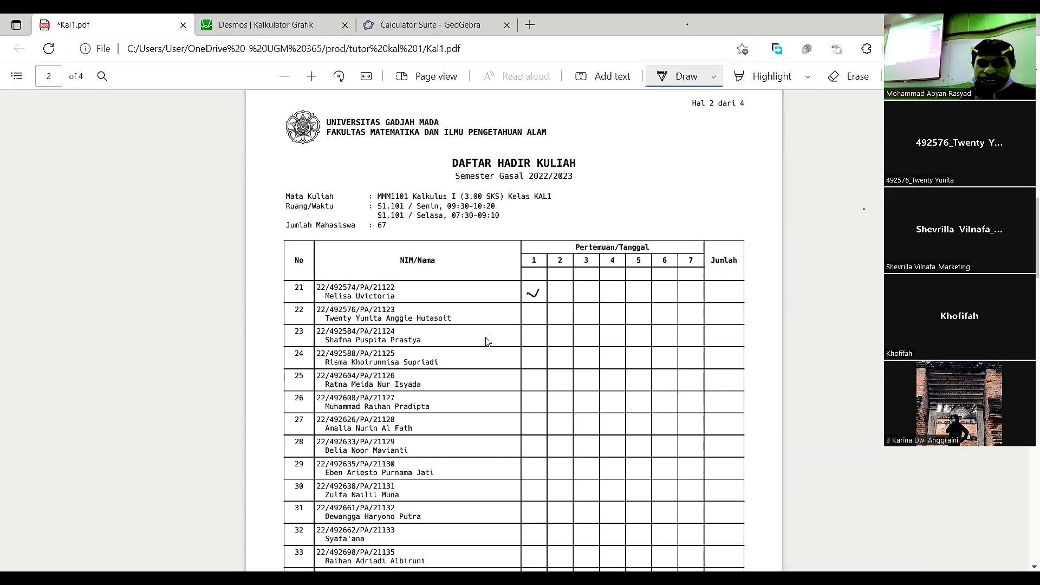
left_click_drag(528, 312, 540, 305)
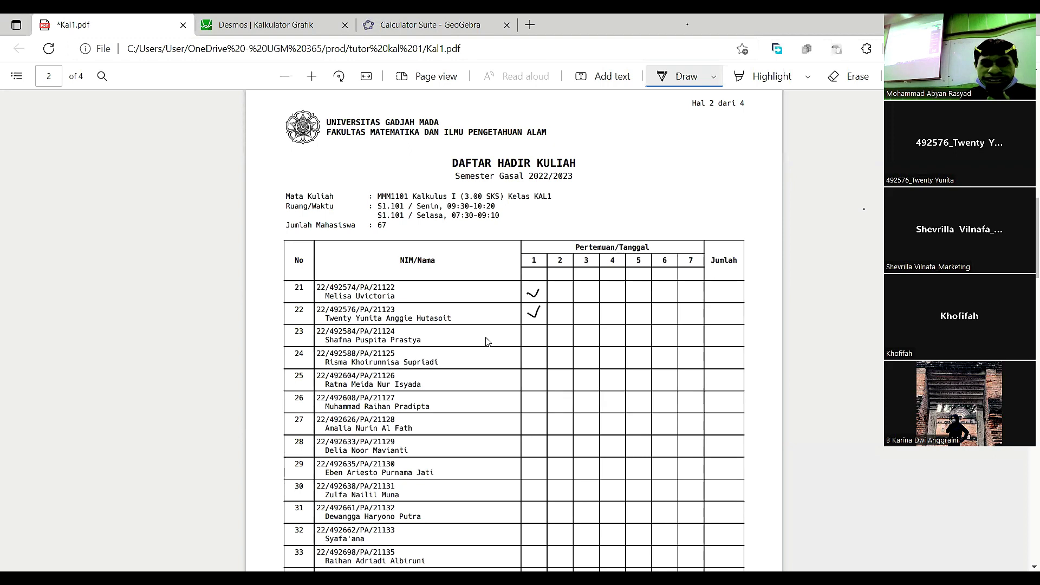
left_click_drag(528, 331, 542, 327)
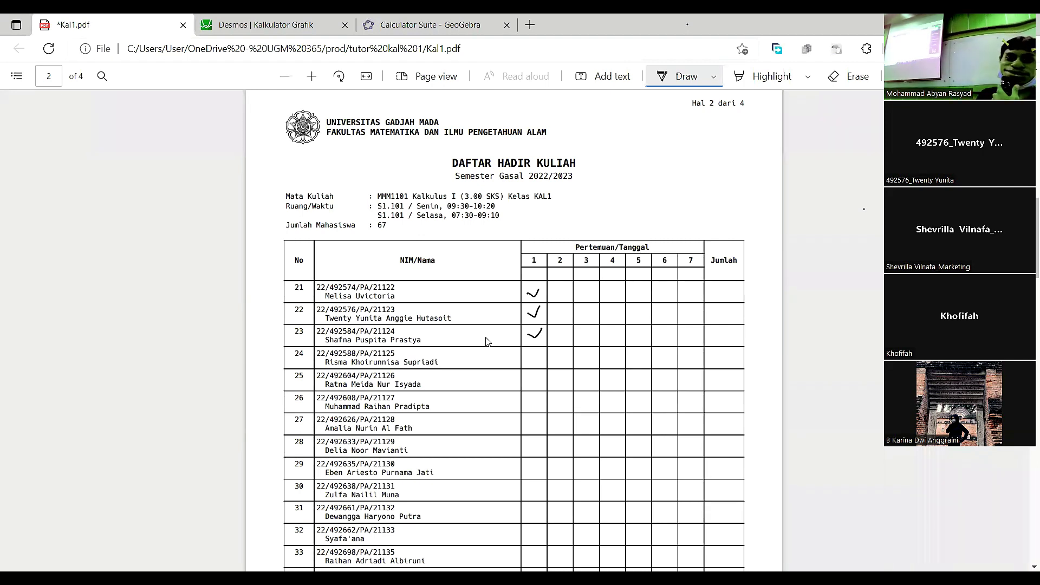
left_click_drag(536, 357, 543, 348)
Draw a check mark in the meeting 1 column for each student from number 25 to 30
scroll(489, 405, "down", 1)
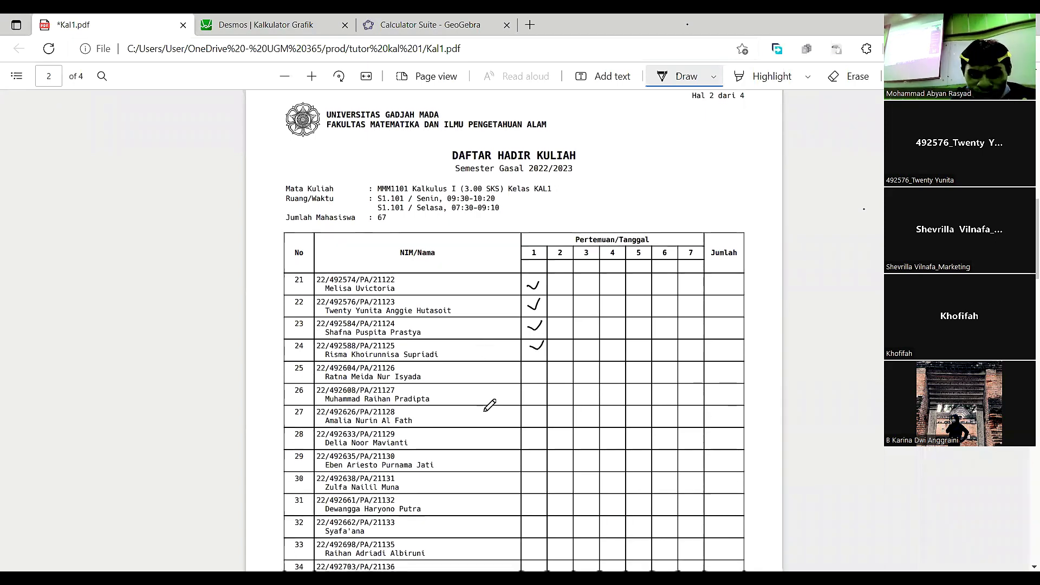
scroll(490, 407, "down", 1)
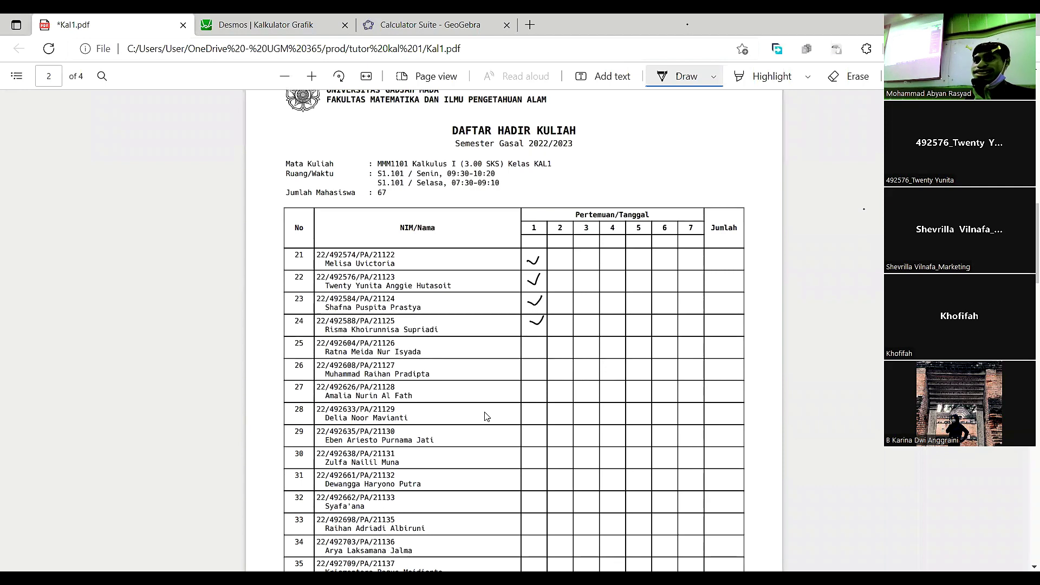
left_click_drag(529, 349, 541, 341)
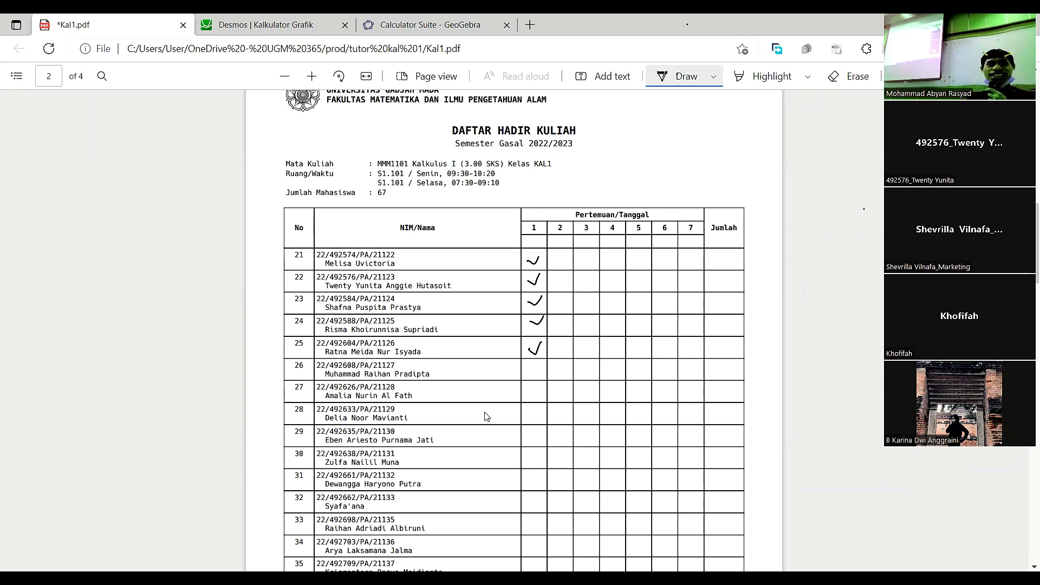
left_click_drag(527, 368, 541, 361)
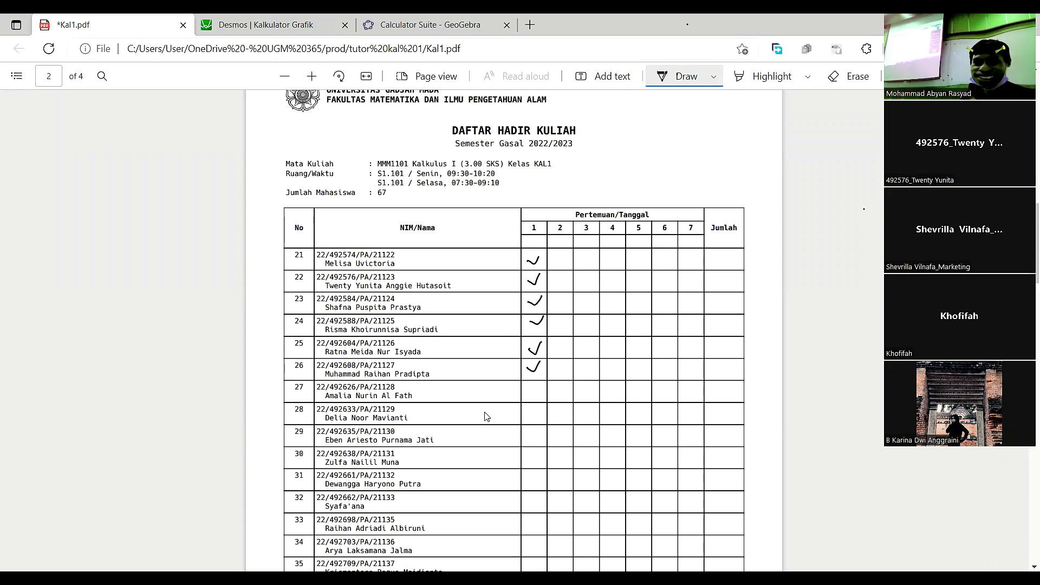
left_click_drag(528, 389, 540, 382)
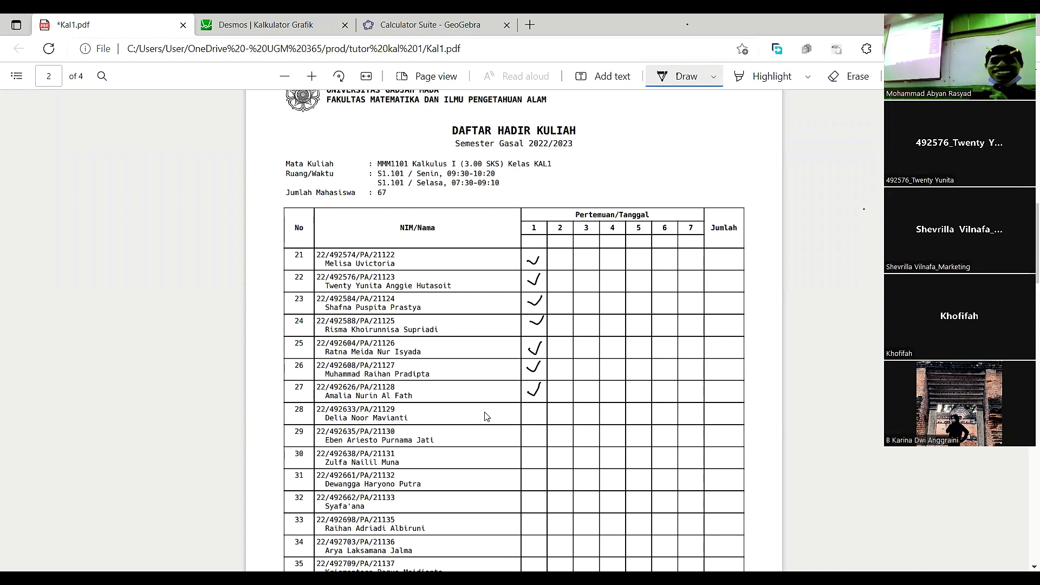
left_click_drag(531, 415, 541, 405)
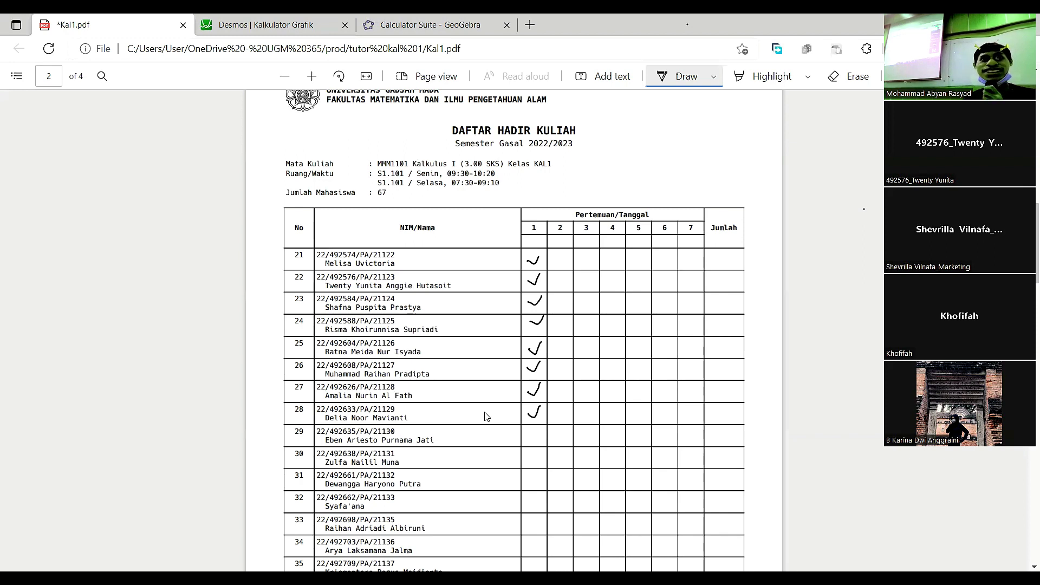
mouse_move(528, 436)
left_mouse_down()
mouse_move(535, 443)
mouse_move(542, 429)
left_mouse_up()
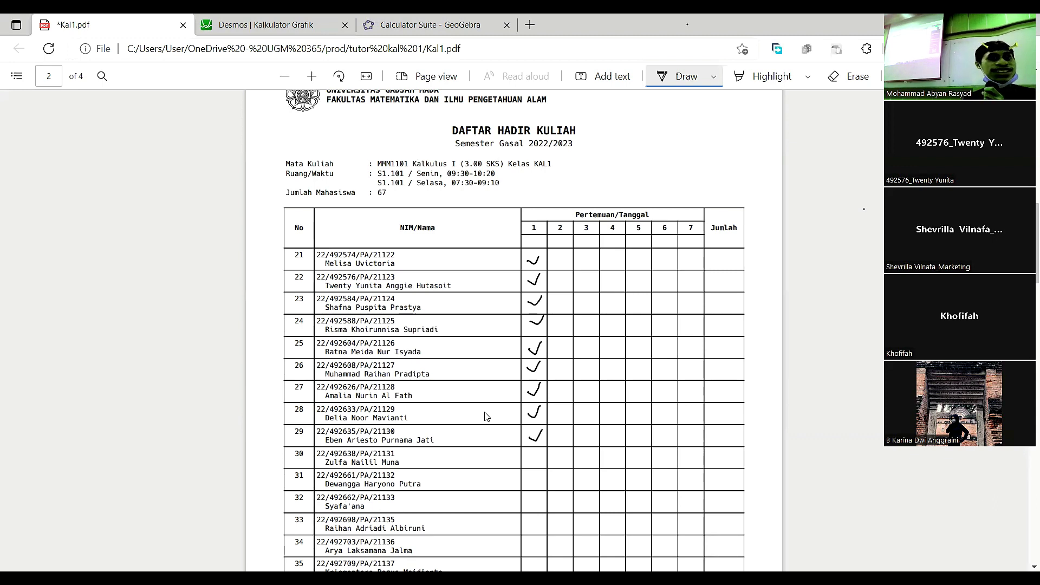
left_click_drag(531, 453, 541, 449)
scroll(460, 390, "down", 1)
scroll(460, 390, "down", 8)
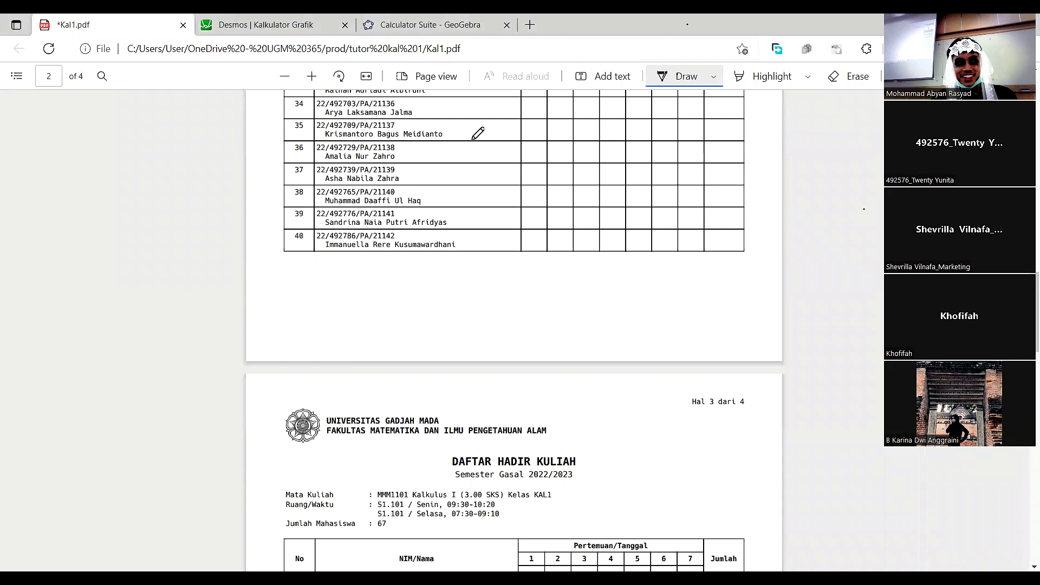
scroll(436, 169, "up", 3)
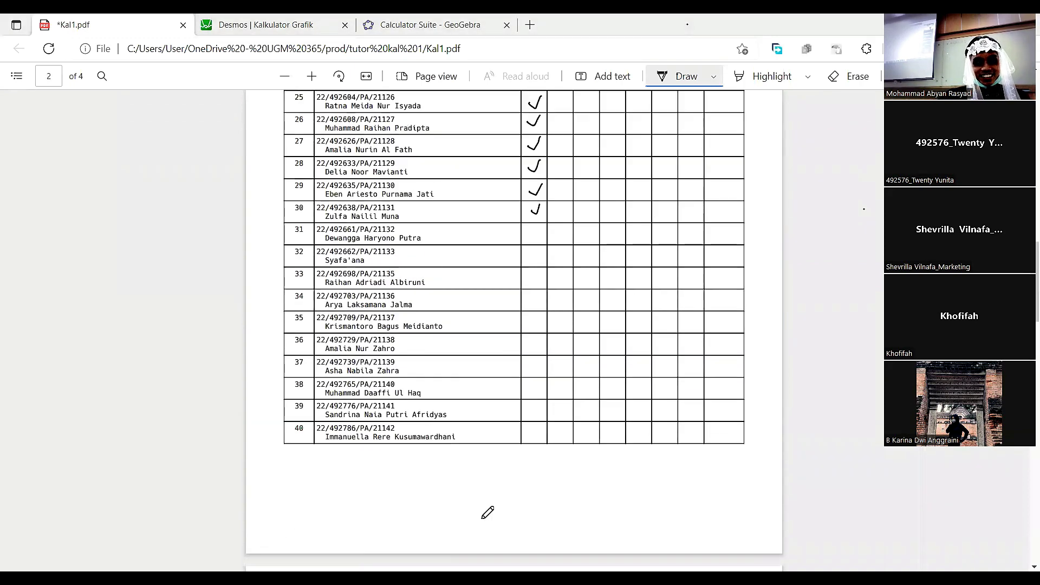